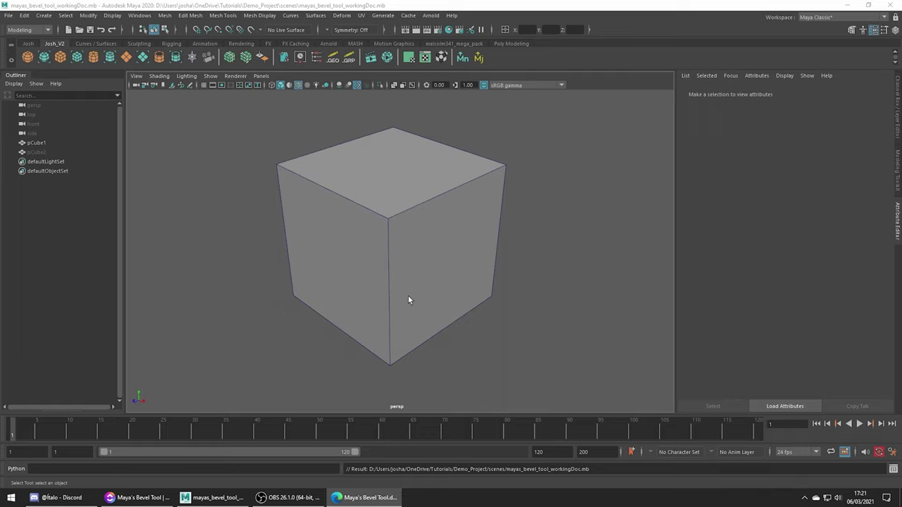
- Select the whole pCube1 and bevel all its edges at Fraction 0.5 with 1 segment
{"action": "left_click", "coordinate": [444, 227]}
{"action": "key", "text": "F11"}
{"action": "left_click", "coordinate": [442, 248]}
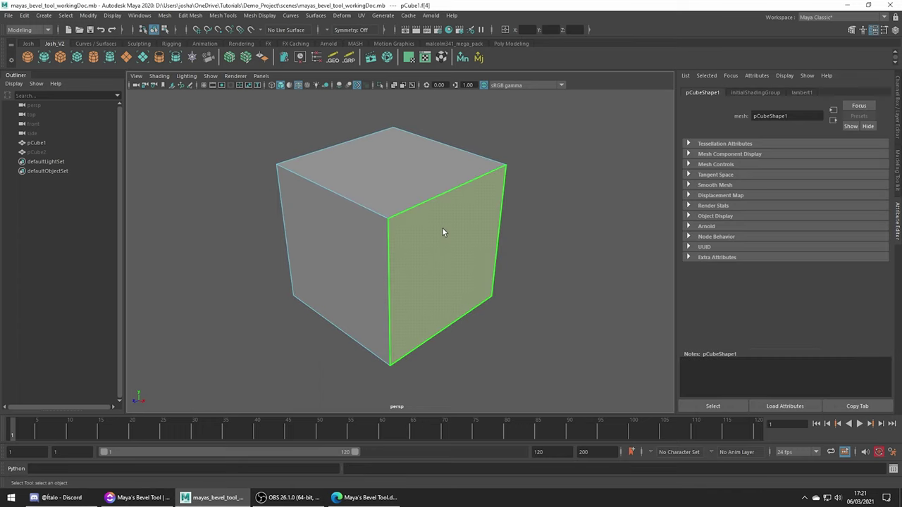
{"action": "left_click", "coordinate": [393, 195]}
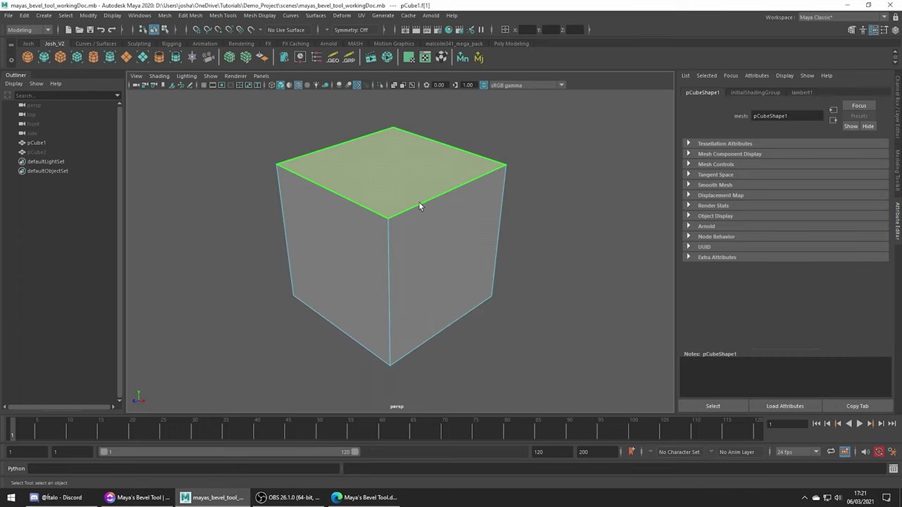
{"action": "right_click_drag", "start_coordinate": [440, 193], "coordinate": [522, 171]}
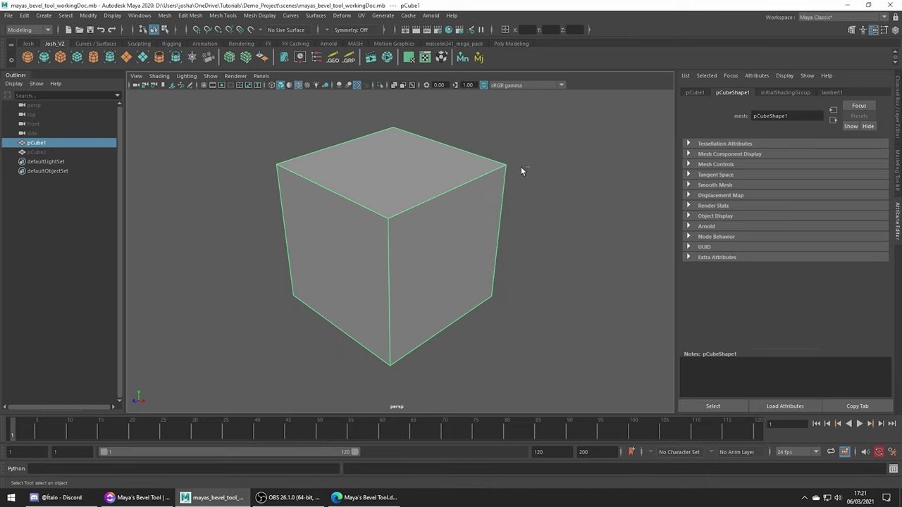
{"action": "key", "text": "ctrl+b"}
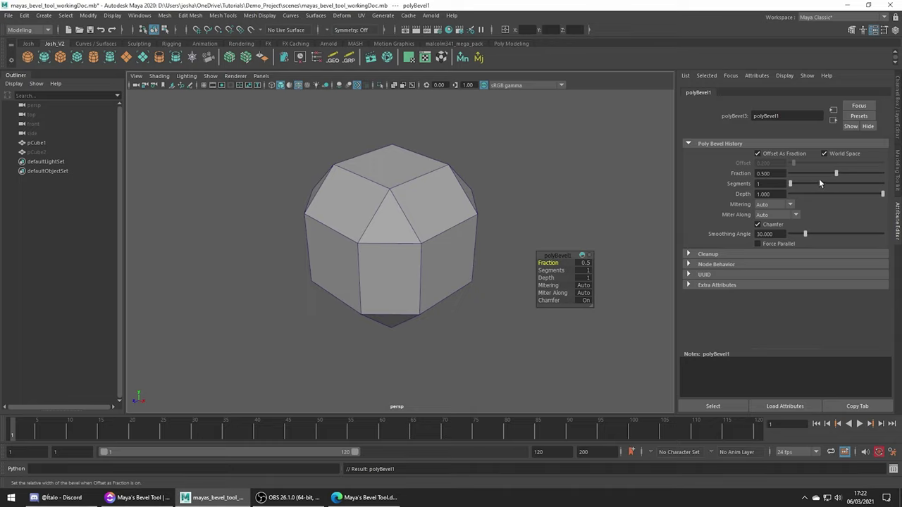
- Set the polyBevel1 Fraction to 0.118 and Segments to 12
{"action": "left_click_drag", "start_coordinate": [838, 174], "coordinate": [801, 175]}
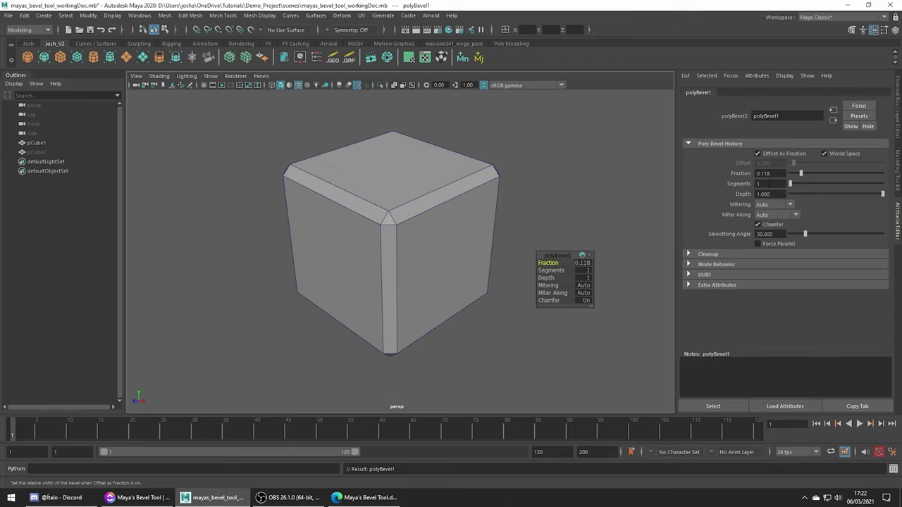
{"action": "left_click", "coordinate": [770, 183]}
{"action": "left_click_drag", "start_coordinate": [792, 184], "coordinate": [881, 191]}
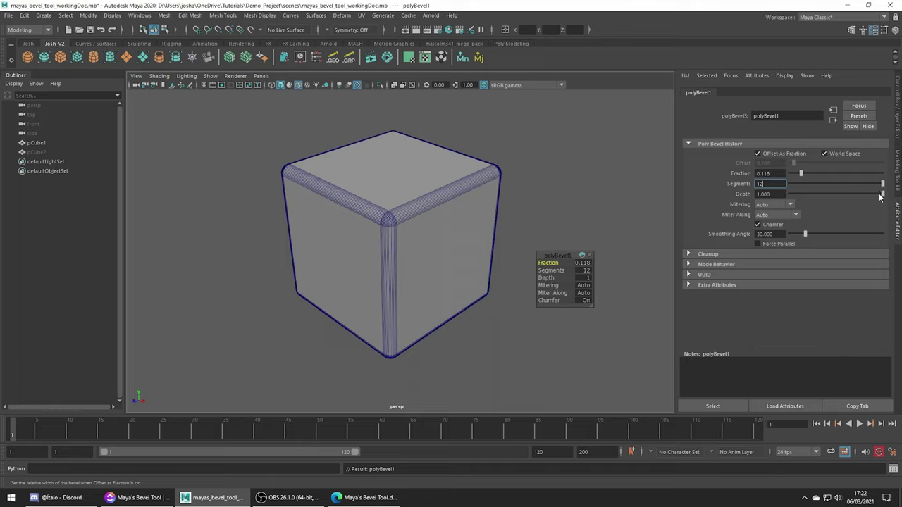
- Test lower bevel Depth values down to -1, then restore Depth to 1.000
{"action": "left_click", "coordinate": [859, 194]}
{"action": "left_click", "coordinate": [790, 194]}
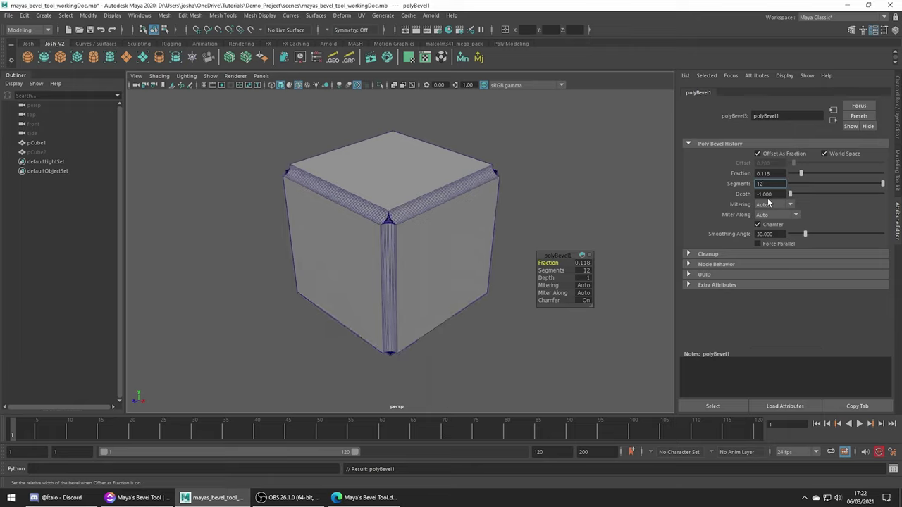
{"action": "left_click", "coordinate": [845, 195]}
{"action": "left_click_drag", "start_coordinate": [845, 197], "coordinate": [886, 196]}
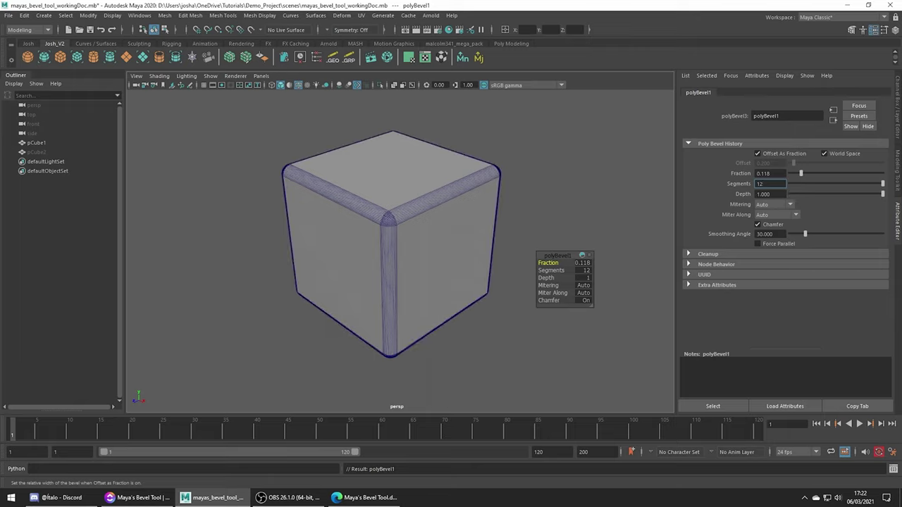
{"action": "key", "text": "Tab"}
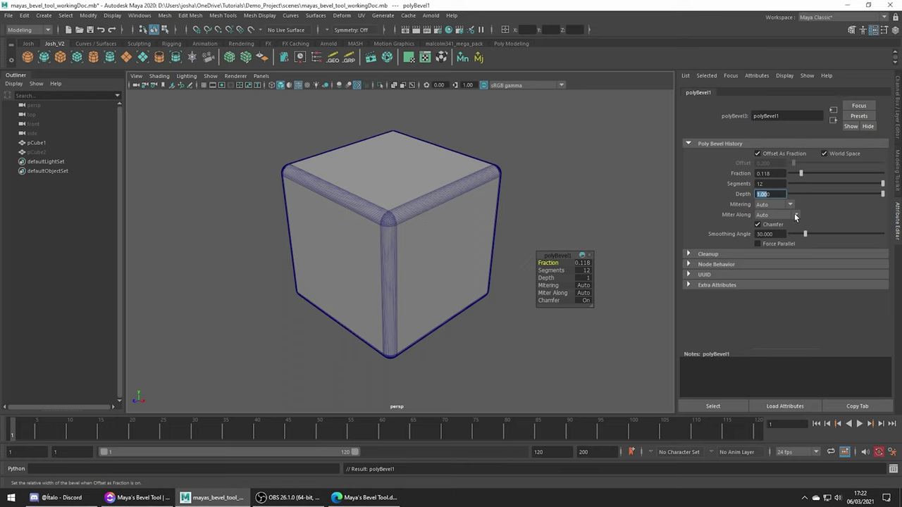
{"action": "left_click", "coordinate": [211, 176]}
- Hide pCube1, then select the L-shaped pCube2 and frame it in view
{"action": "left_click", "coordinate": [35, 144]}
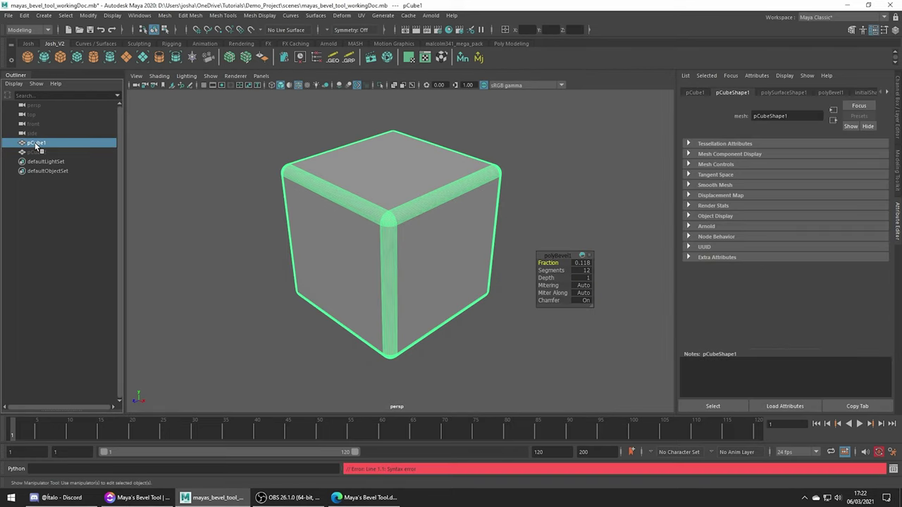
{"action": "key", "text": "h"}
{"action": "left_click", "coordinate": [38, 152]}
{"action": "key", "text": "h"}
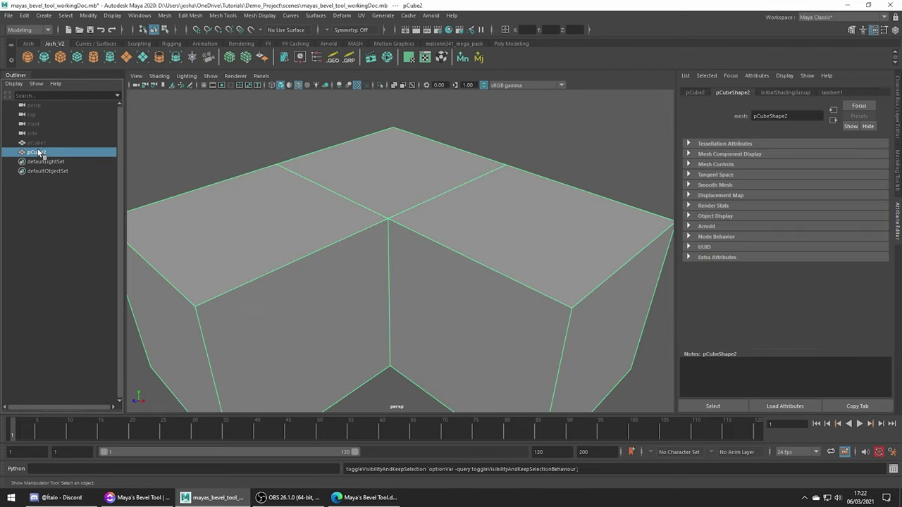
{"action": "key", "text": "f"}
- Select pCube2's inner corner edges and bevel them, raising segments to 9
{"action": "right_click", "coordinate": [319, 224]}
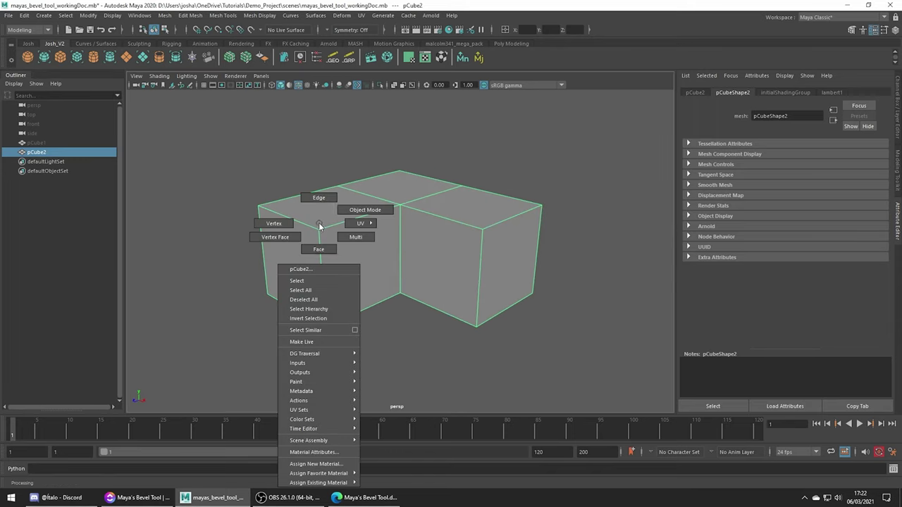
{"action": "right_click_drag", "start_coordinate": [318, 224], "coordinate": [320, 209]}
{"action": "double_click", "coordinate": [337, 220]}
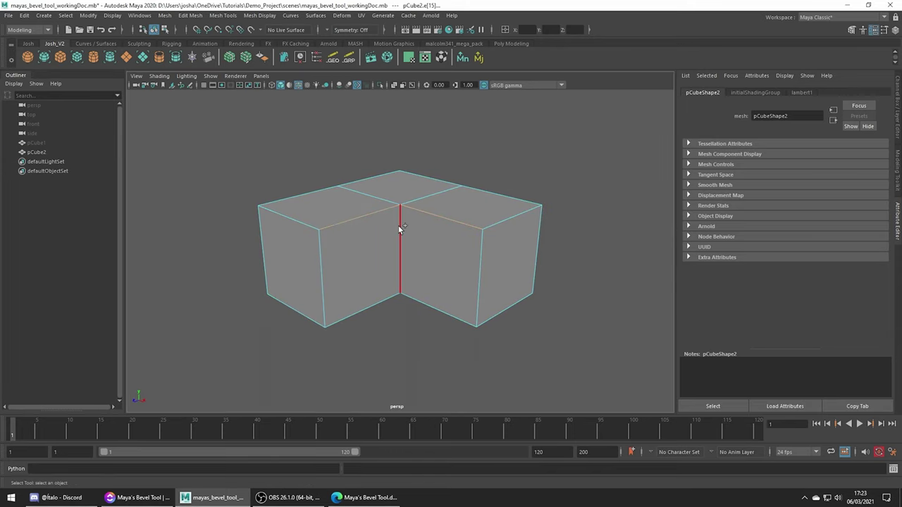
{"action": "left_click", "coordinate": [399, 228], "text": "shift"}
{"action": "double_click", "coordinate": [358, 306], "text": "shift"}
{"action": "key", "text": "ctrl+b"}
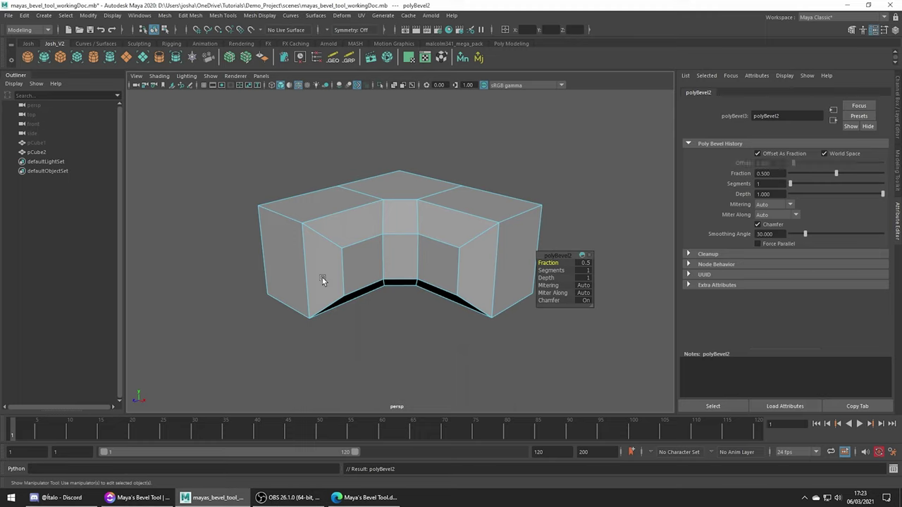
{"action": "left_click_drag", "start_coordinate": [576, 271], "coordinate": [584, 271]}
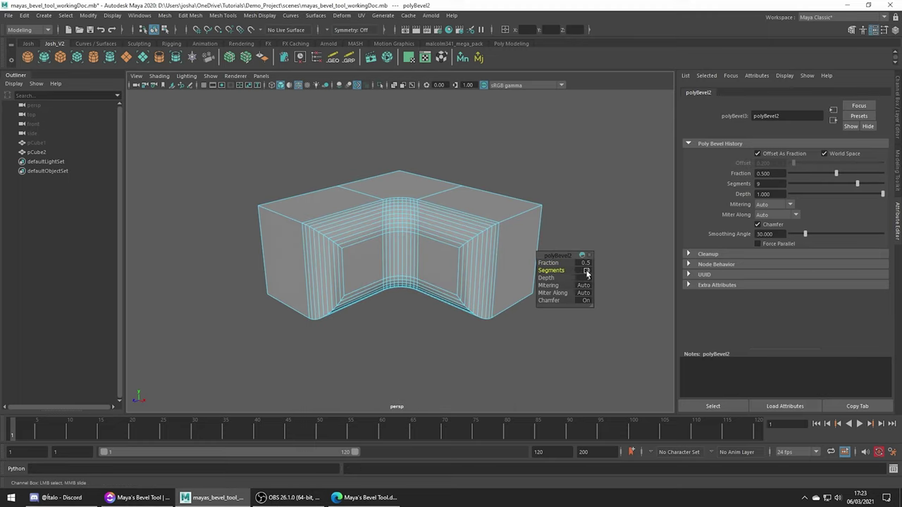
- Preview the bevel with Uniform, Patch and Radial mitering in turn
{"action": "left_click", "coordinate": [767, 205]}
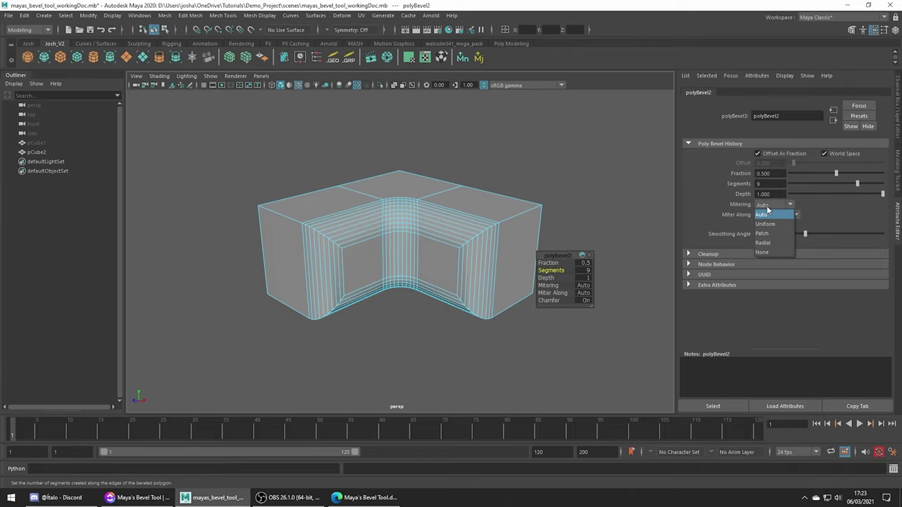
{"action": "left_click", "coordinate": [766, 223]}
{"action": "left_click", "coordinate": [774, 204]}
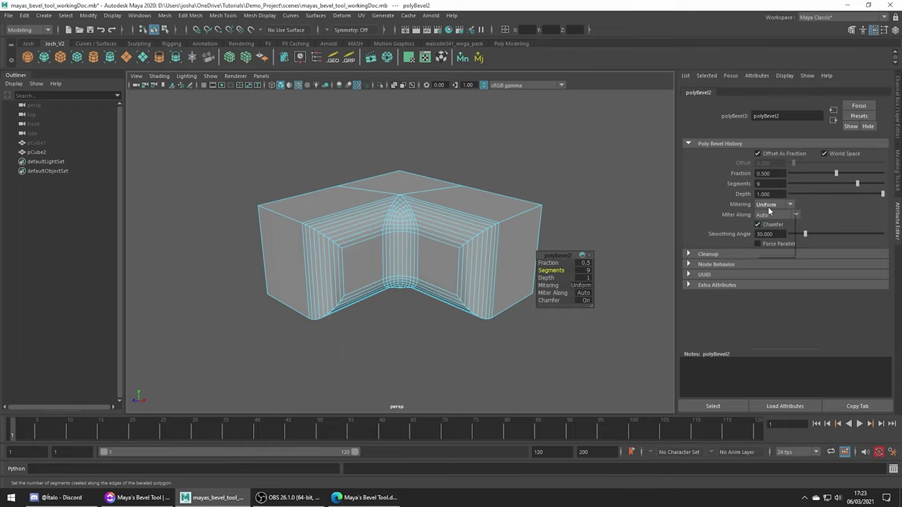
{"action": "left_click", "coordinate": [767, 234]}
{"action": "left_click", "coordinate": [774, 204]}
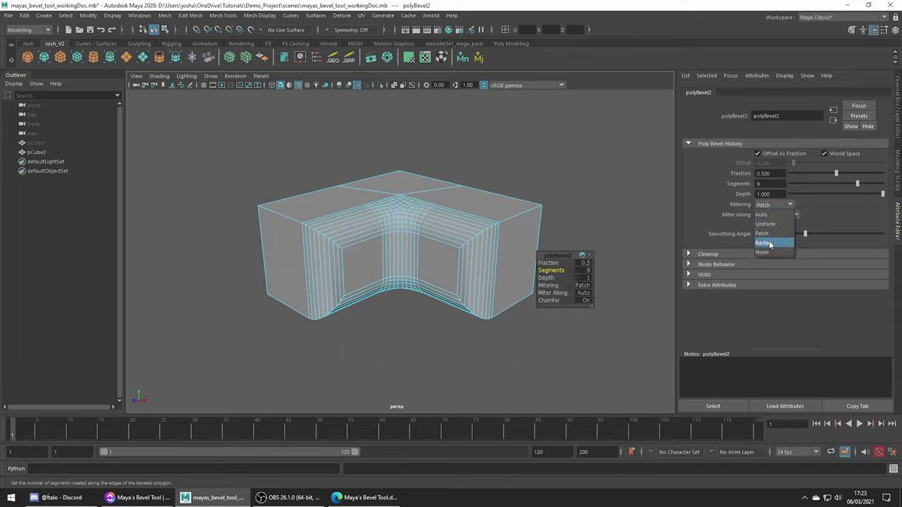
{"action": "left_click", "coordinate": [768, 243]}
- Try None mitering, then set Mitering back to Auto and review Miter Along options
{"action": "left_click", "coordinate": [774, 204]}
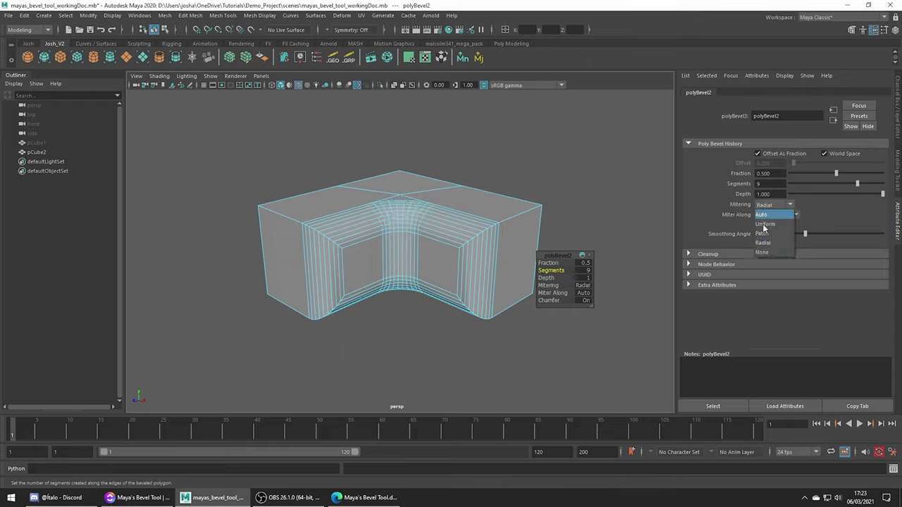
{"action": "left_click", "coordinate": [763, 251]}
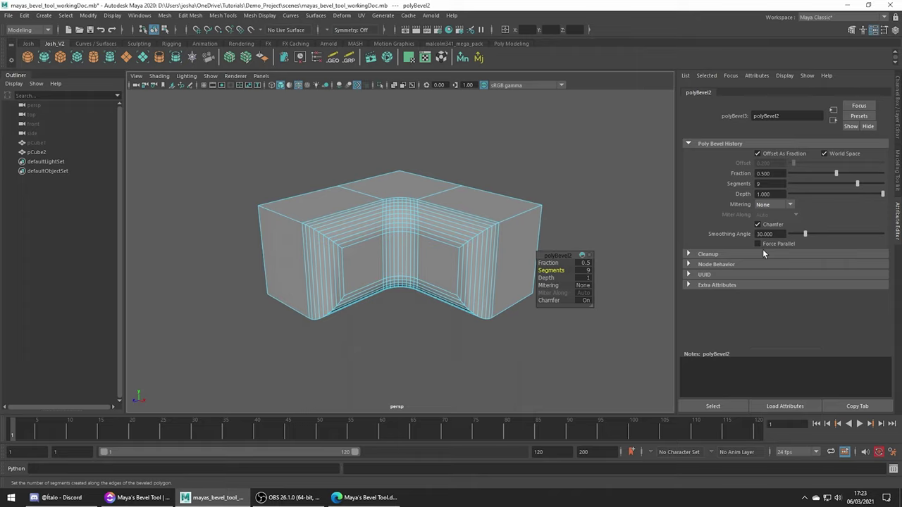
{"action": "left_click", "coordinate": [768, 205]}
{"action": "left_click", "coordinate": [764, 215]}
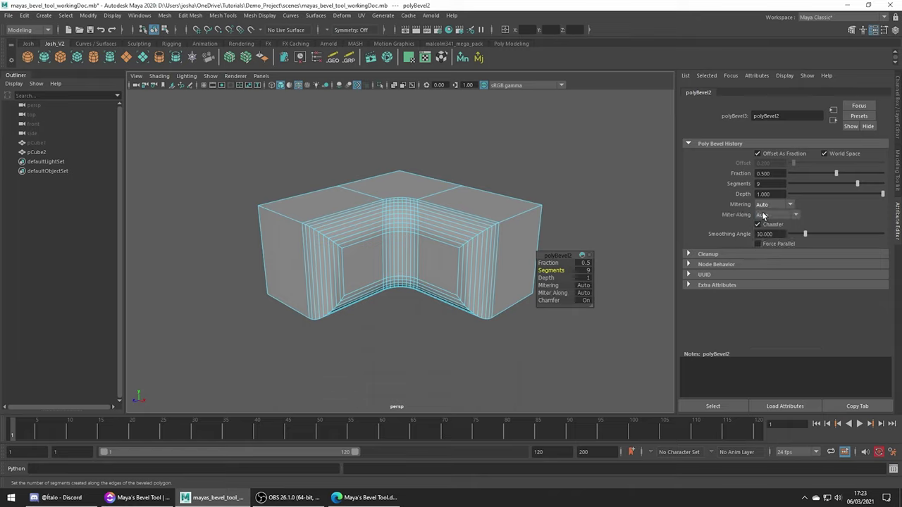
{"action": "left_click", "coordinate": [764, 216]}
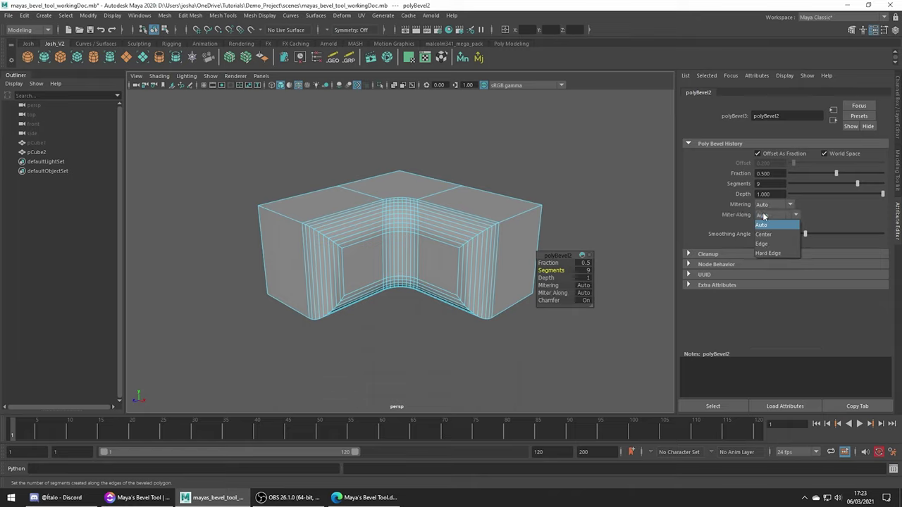
{"action": "left_click", "coordinate": [763, 224]}
- Hide the L-shaped pCube2, unhide pCube1 and frame it in view
{"action": "left_click", "coordinate": [390, 178]}
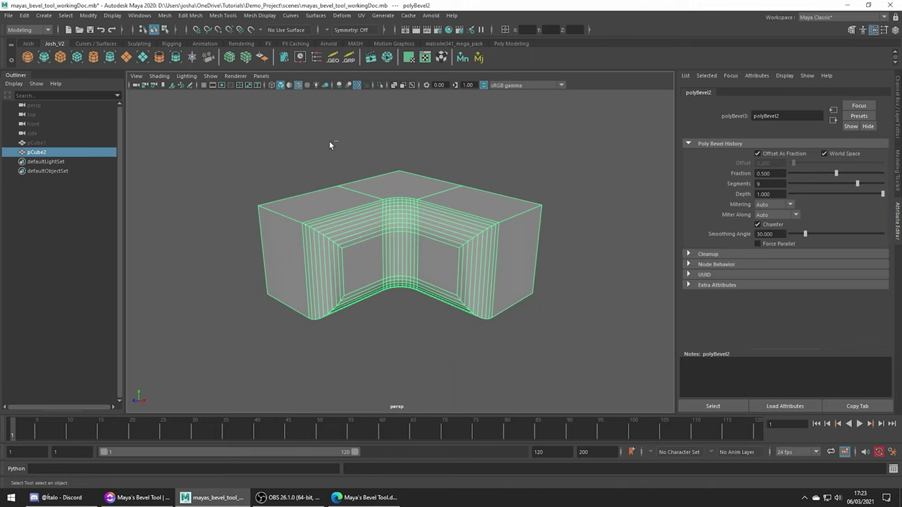
{"action": "key", "text": "ctrl+h"}
{"action": "left_click", "coordinate": [56, 143]}
{"action": "key", "text": "shift+h"}
{"action": "key", "text": "f"}
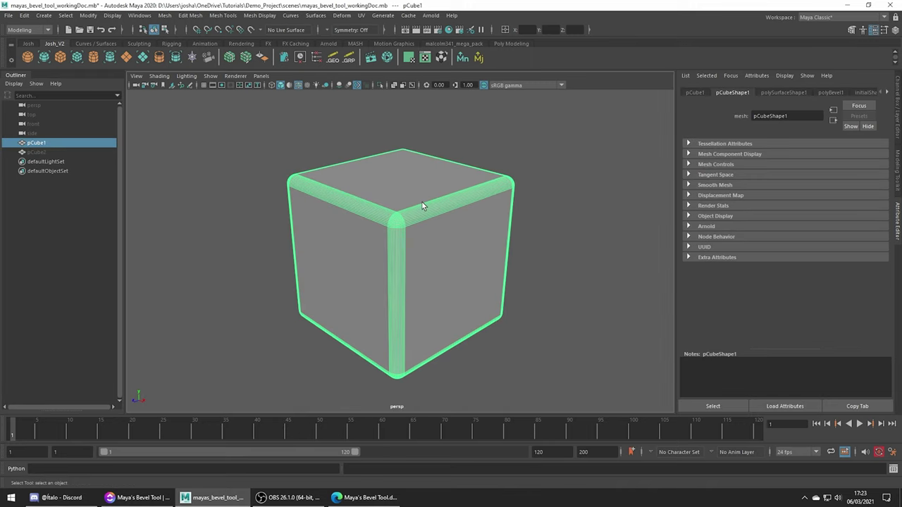
- Show the polyBevel1 settings, orbit around the cube, and reselect pCube1
{"action": "left_click", "coordinate": [831, 92]}
{"action": "left_click", "coordinate": [586, 170]}
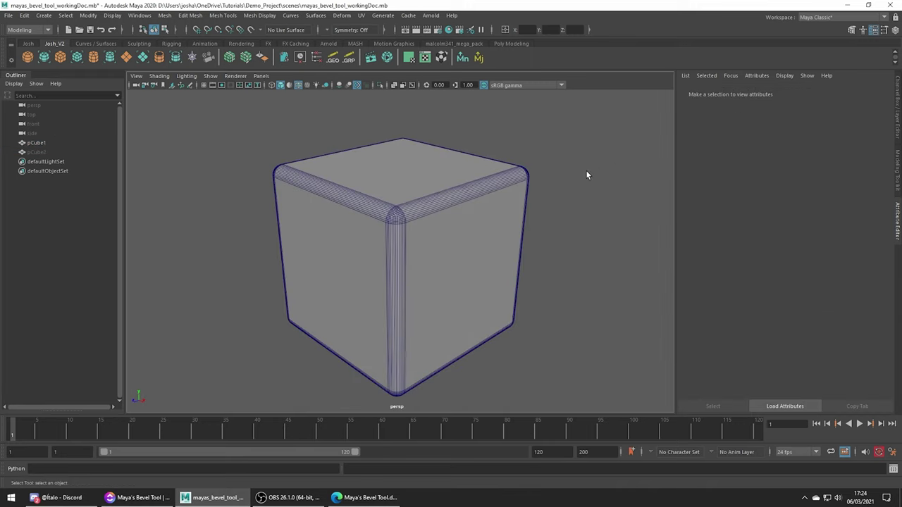
{"action": "mouse_move", "coordinate": [586, 171]}
{"action": "left_mouse_down", "text": "alt"}
{"action": "mouse_move", "coordinate": [554, 157]}
{"action": "mouse_move", "coordinate": [528, 177]}
{"action": "mouse_move", "coordinate": [576, 179]}
{"action": "mouse_move", "coordinate": [626, 153]}
{"action": "mouse_move", "coordinate": [554, 159]}
{"action": "mouse_move", "coordinate": [542, 188]}
{"action": "mouse_move", "coordinate": [578, 165]}
{"action": "left_mouse_up", "text": "alt"}
{"action": "left_click", "coordinate": [509, 181]}
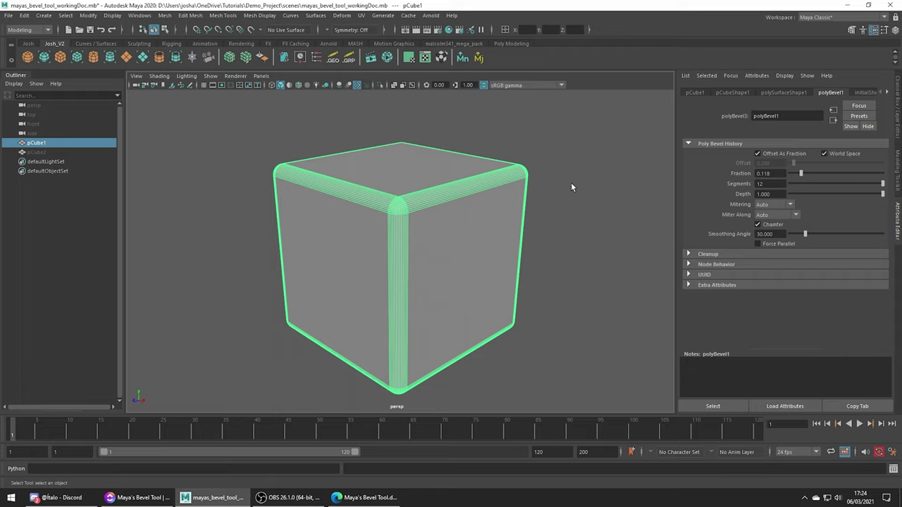
- Turn off Chamfer on polyBevel1 and set its Segments to 1
{"action": "left_click", "coordinate": [758, 224]}
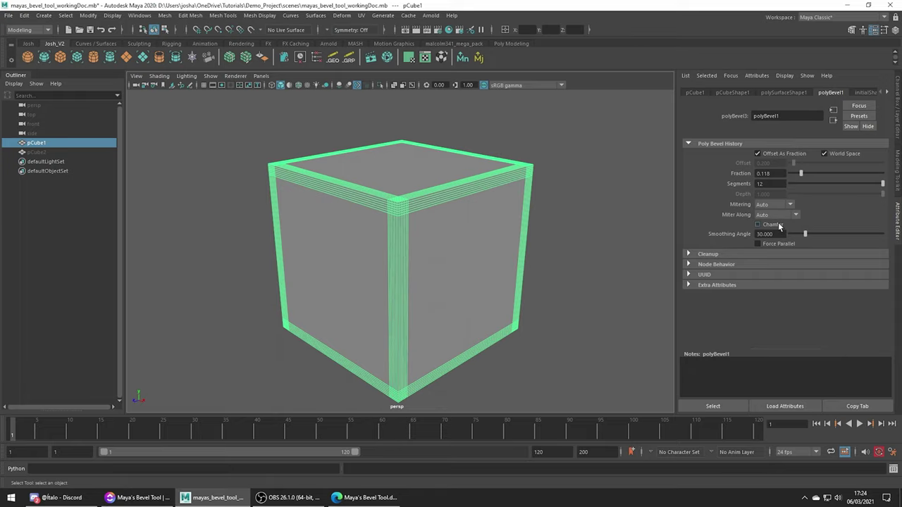
{"action": "left_click", "coordinate": [779, 226]}
{"action": "type", "text": "1"}
{"action": "key", "text": "Return"}
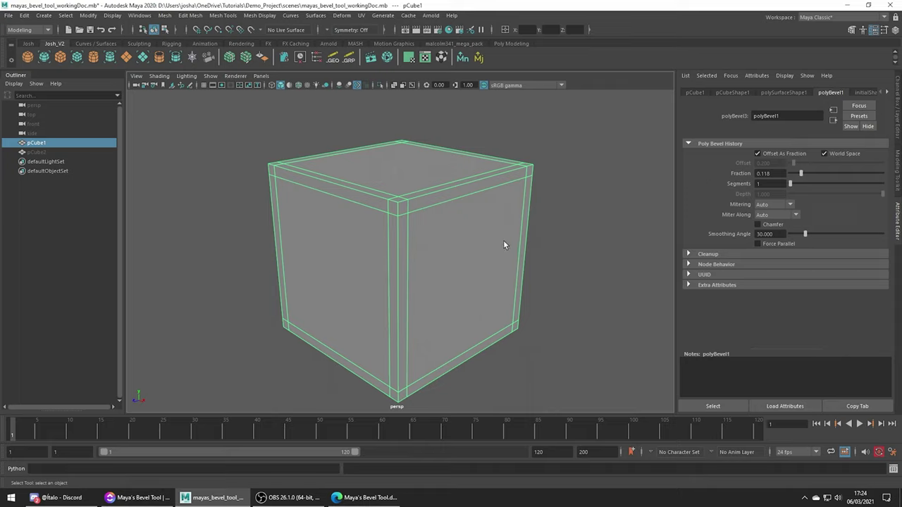
- Preview pCube1 as a smooth mesh, deselect it and orbit back for a view
{"action": "key", "text": "3"}
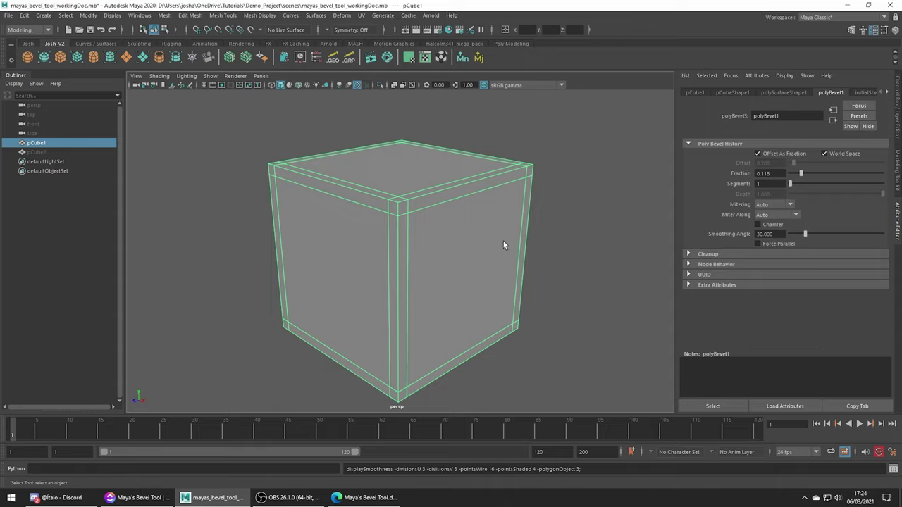
{"action": "left_click", "coordinate": [568, 240]}
{"action": "left_click_drag", "start_coordinate": [569, 243], "coordinate": [420, 213], "text": "alt"}
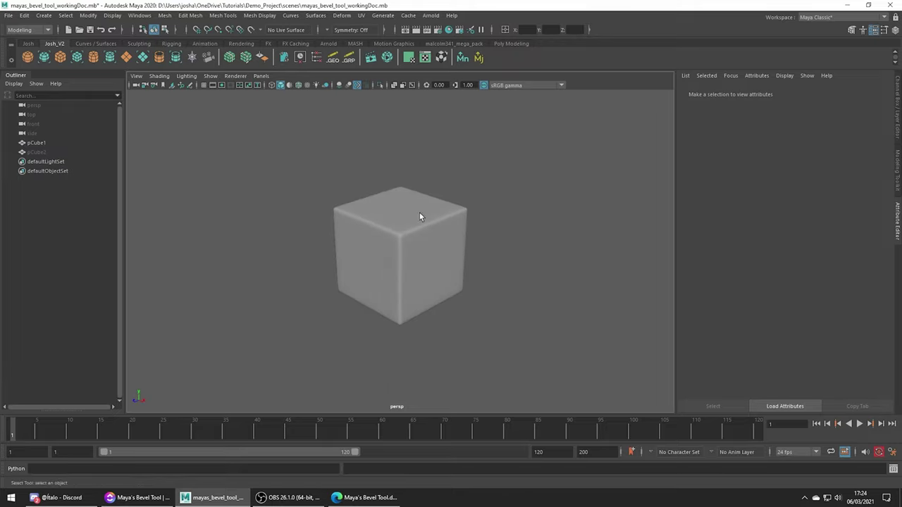
- Overlay wireframe edges on the smooth-previewed shaded cube
{"action": "key", "text": "5"}
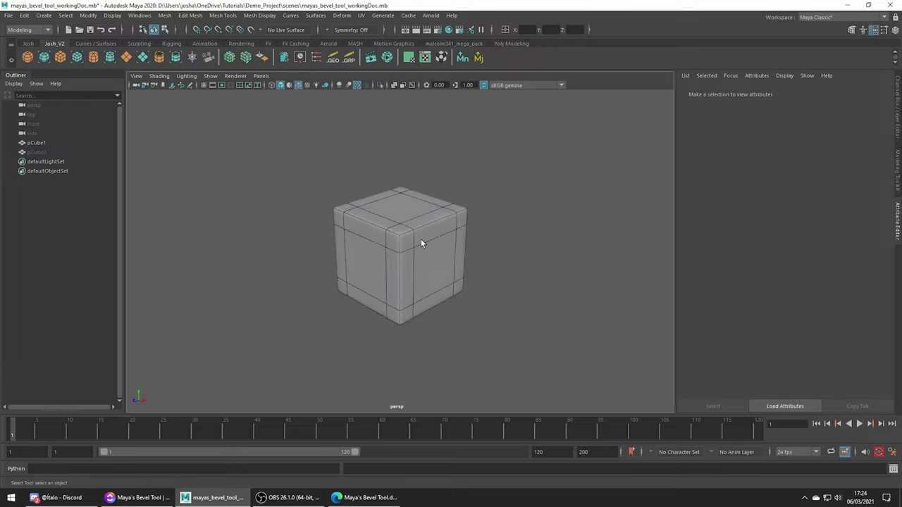